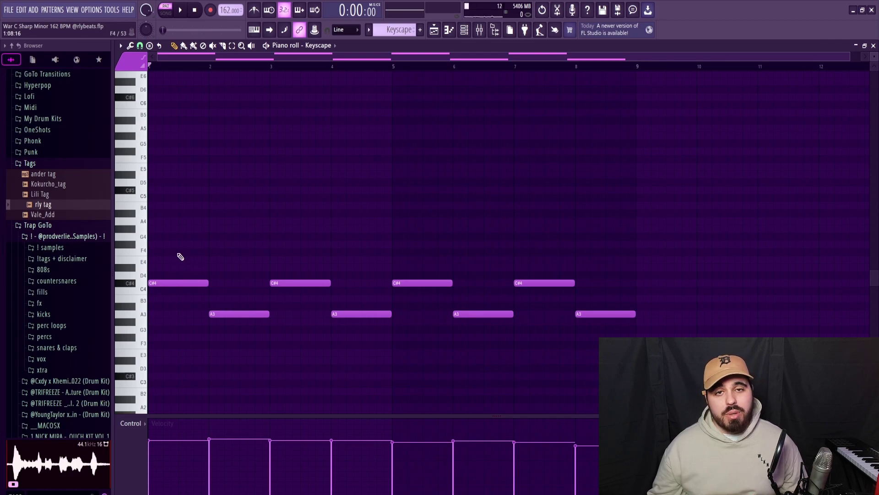
Step: Select the first C#4 and A3 bass notes and audition them with the playback tool
{"action": "left_click", "coordinate": [179, 282]}
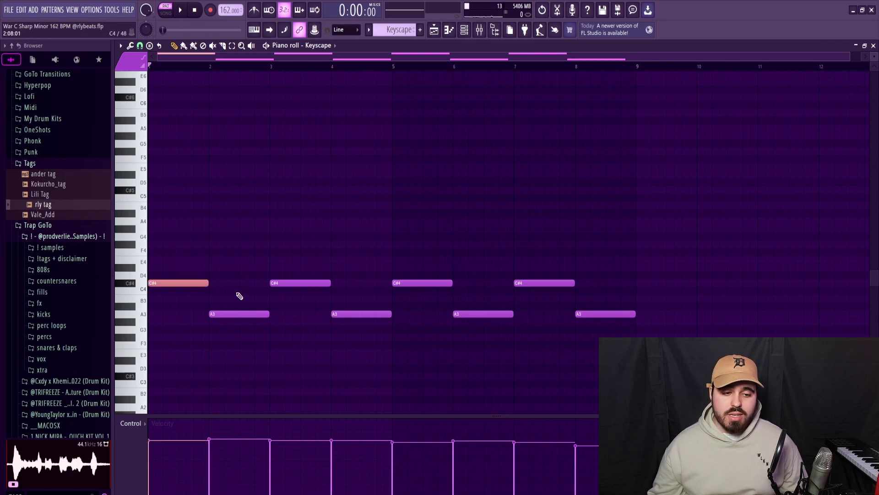
{"action": "left_click", "coordinate": [237, 313]}
{"action": "key", "text": "y"}
{"action": "left_click_drag", "start_coordinate": [181, 200], "coordinate": [233, 213]}
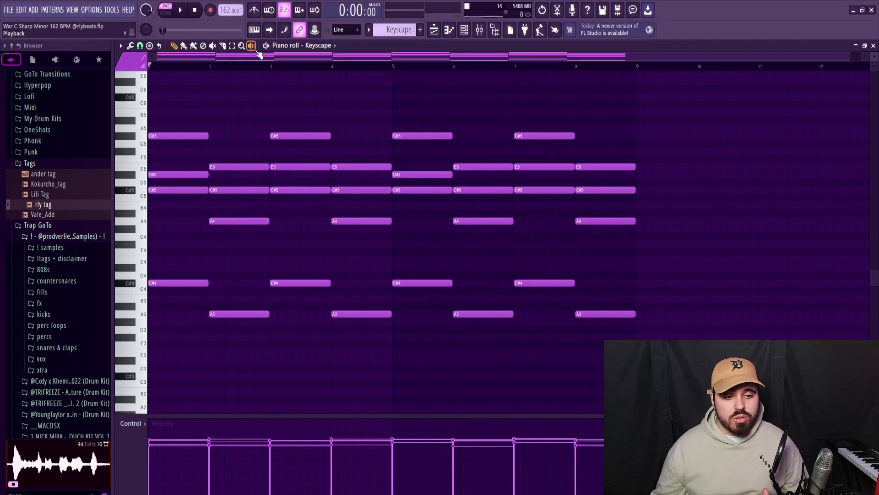
{"action": "left_click_drag", "start_coordinate": [173, 92], "coordinate": [164, 213]}
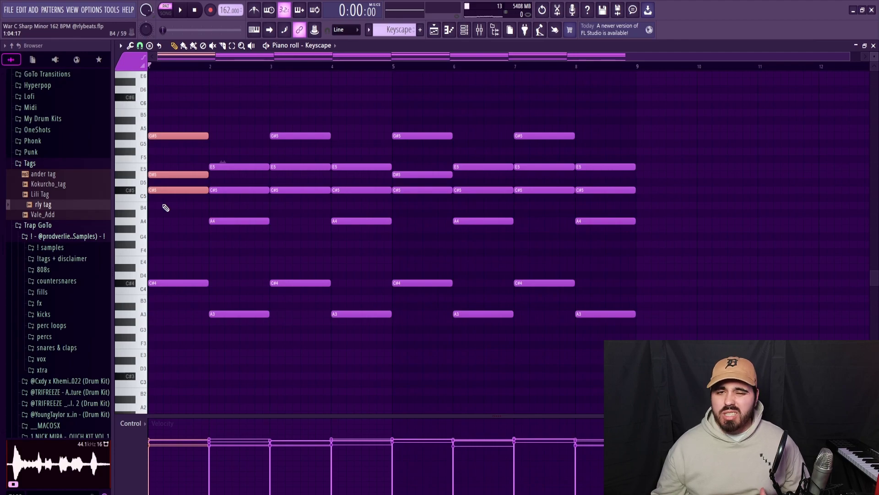
{"action": "key", "text": "ctrl+z"}
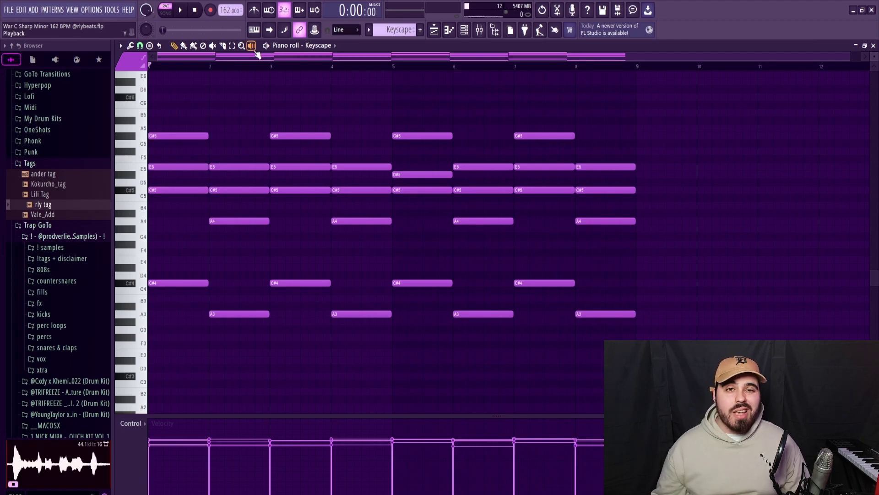
{"action": "key", "text": "ctrl+z"}
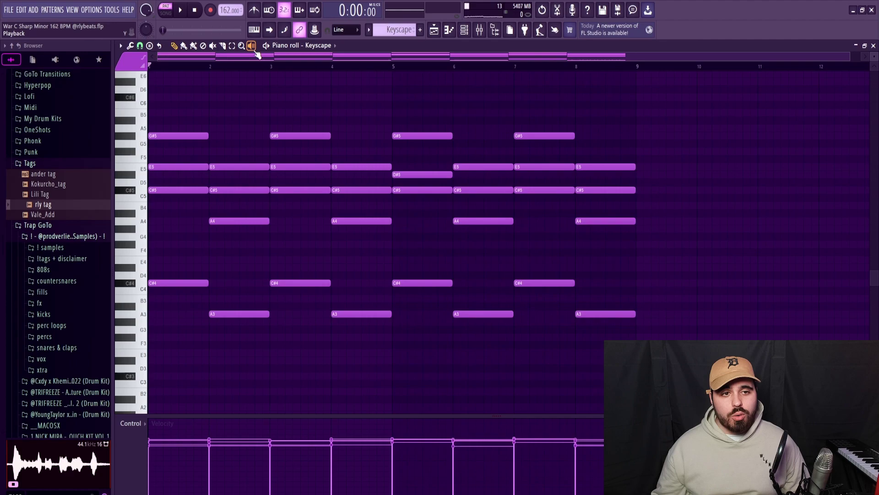
{"action": "left_click_drag", "start_coordinate": [168, 113], "coordinate": [185, 98]}
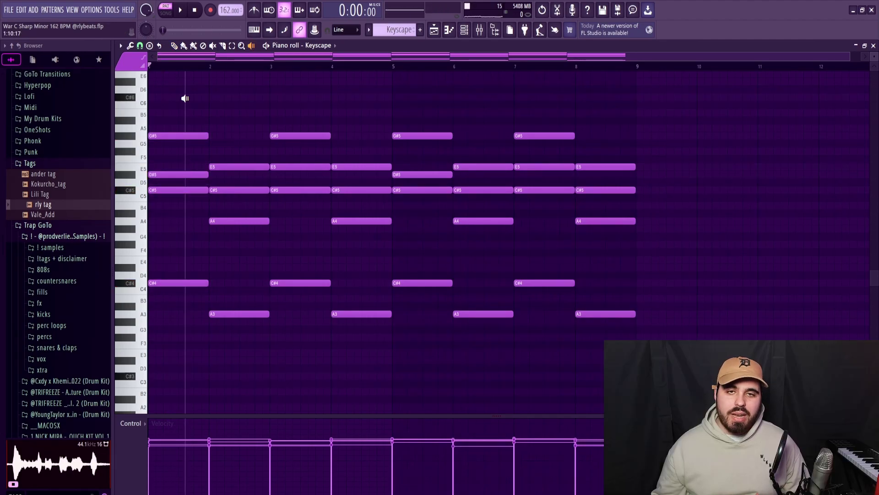
{"action": "left_click", "coordinate": [185, 98]}
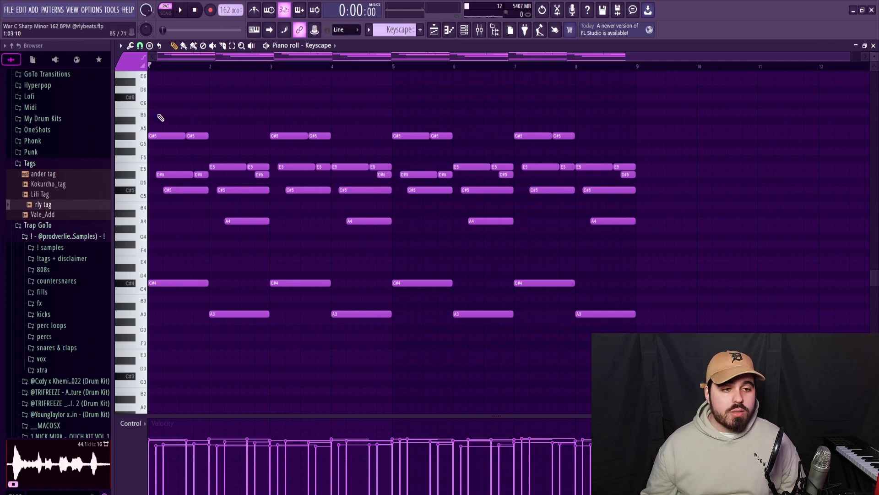
Step: Check the first rolled G#5, D#5 and C#5 chord, deselect it, and play the strummed pattern
{"action": "left_click_drag", "start_coordinate": [158, 121], "coordinate": [184, 204]}
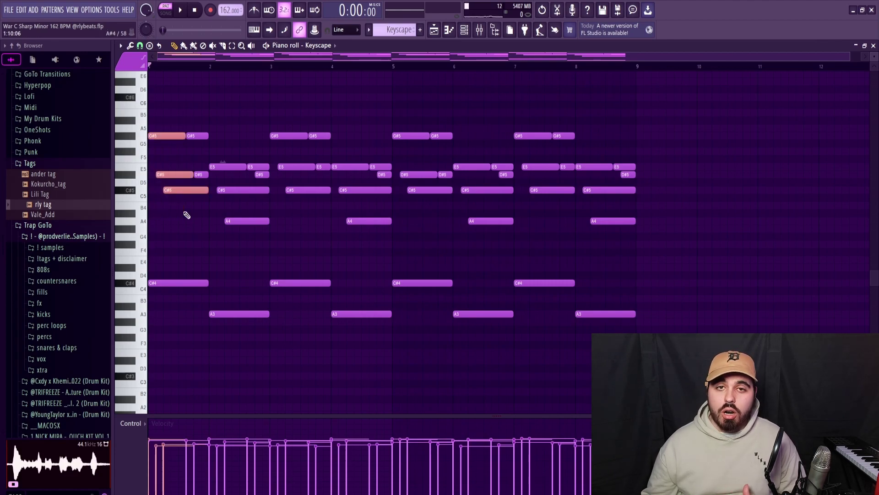
{"action": "left_click", "coordinate": [187, 215]}
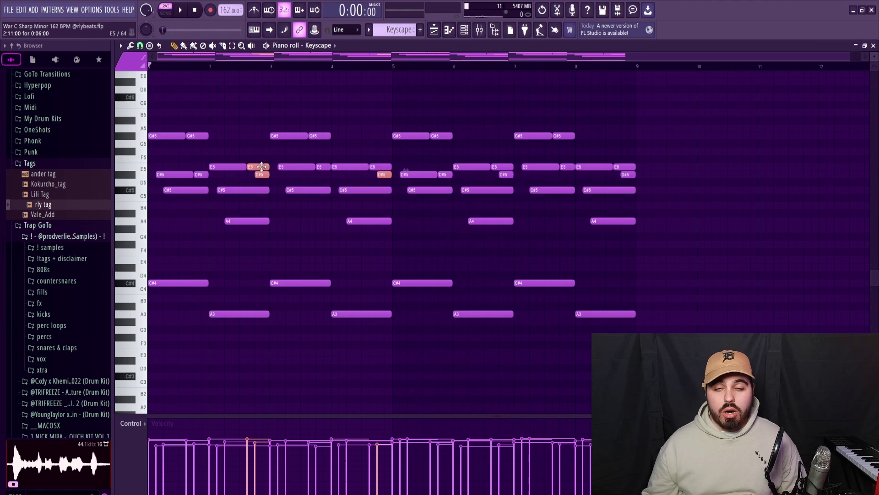
{"action": "key", "text": "space"}
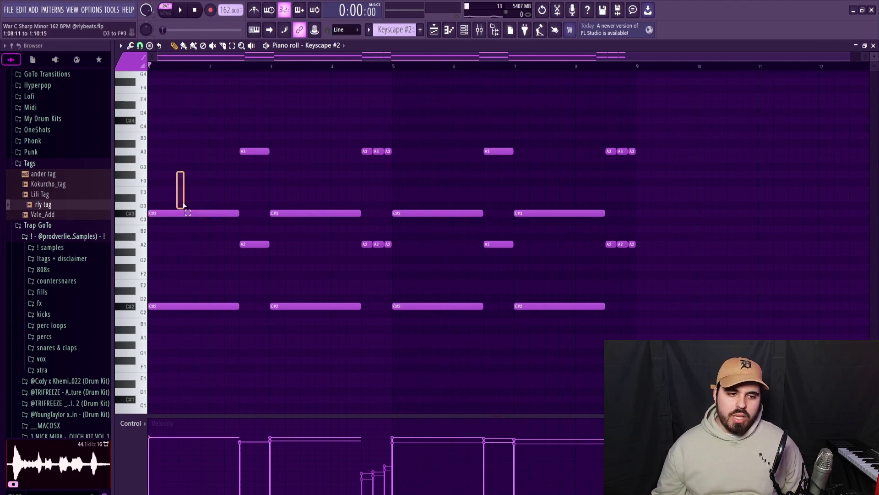
Step: Play back the Keyscape #2 C#3 octave pattern, then select the first A3 note in Serum
{"action": "left_click_drag", "start_coordinate": [183, 205], "coordinate": [210, 227]}
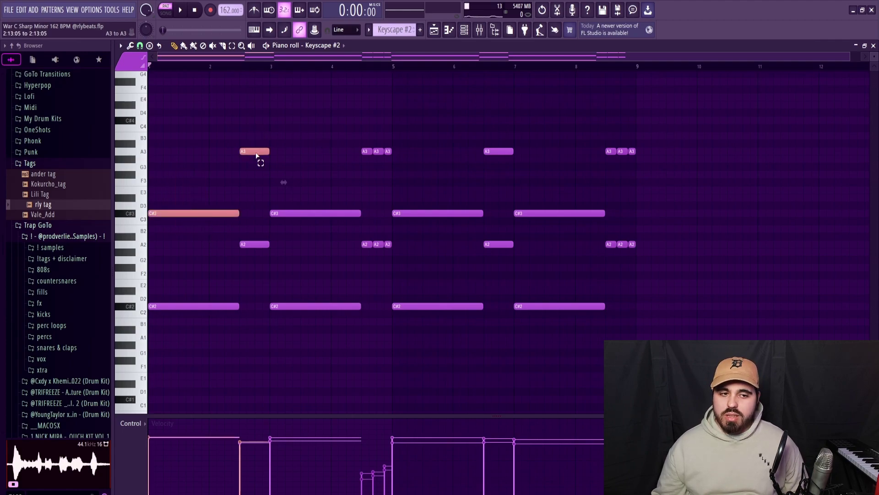
{"action": "left_click", "coordinate": [669, 167]}
{"action": "key", "text": "space"}
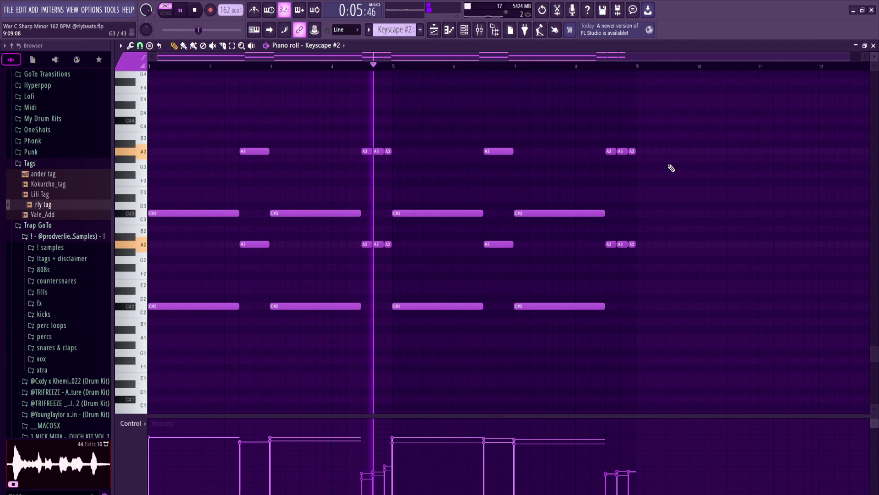
{"action": "key", "text": "space"}
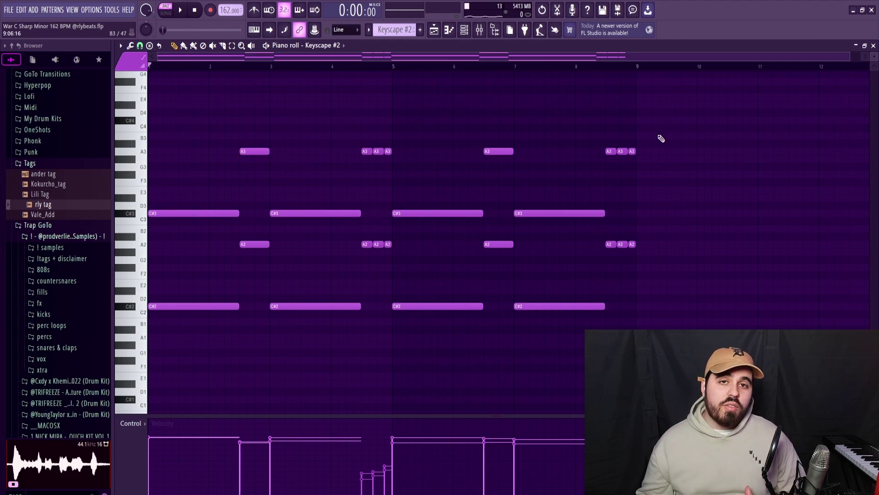
{"action": "left_click_drag", "start_coordinate": [285, 126], "coordinate": [250, 165]}
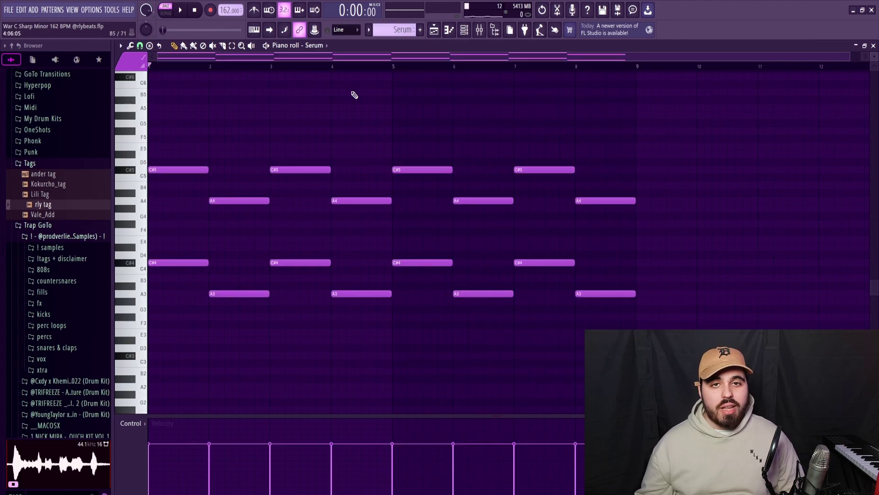
Step: Play the Serum layer's alternating C#5/C#4 and A4/A3 notes
{"action": "key", "text": "space"}
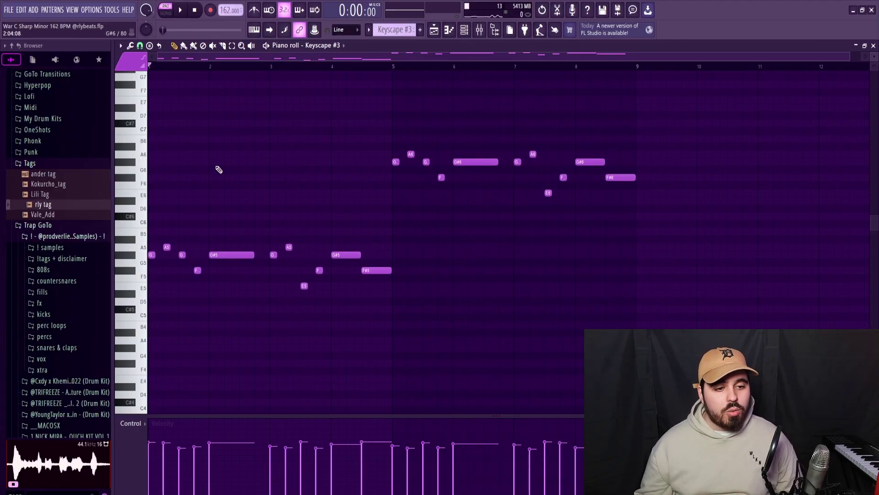
{"action": "left_click_drag", "start_coordinate": [193, 235], "coordinate": [146, 274]}
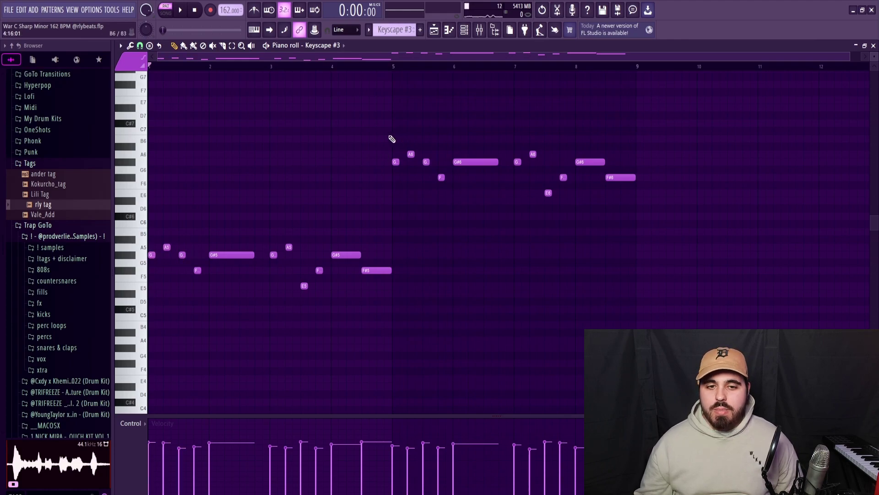
{"action": "left_click_drag", "start_coordinate": [389, 130], "coordinate": [668, 216]}
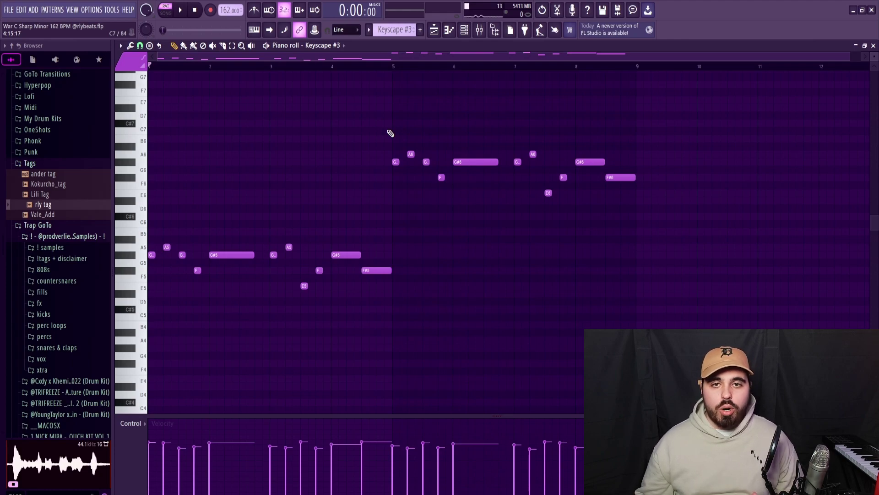
{"action": "key", "text": "space"}
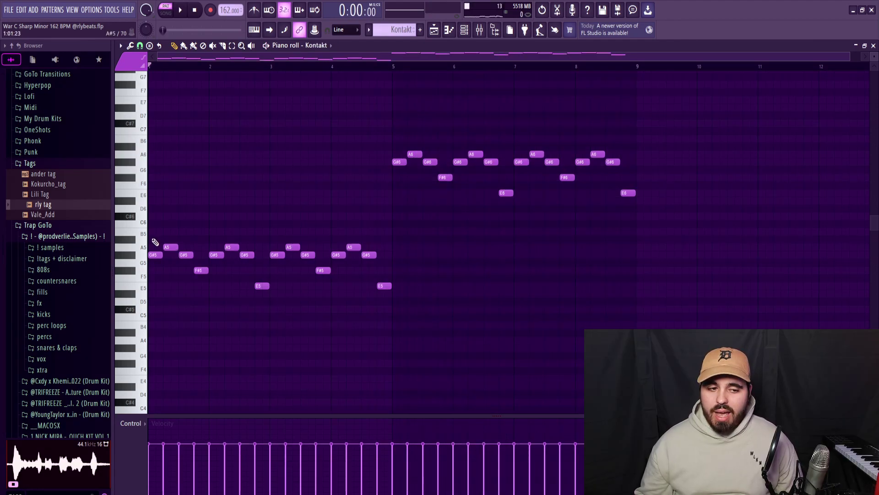
Step: Select the Kontakt arpeggio phrases in bars 1–5 and 5–9 and play them back
{"action": "left_click_drag", "start_coordinate": [151, 237], "coordinate": [389, 255]}
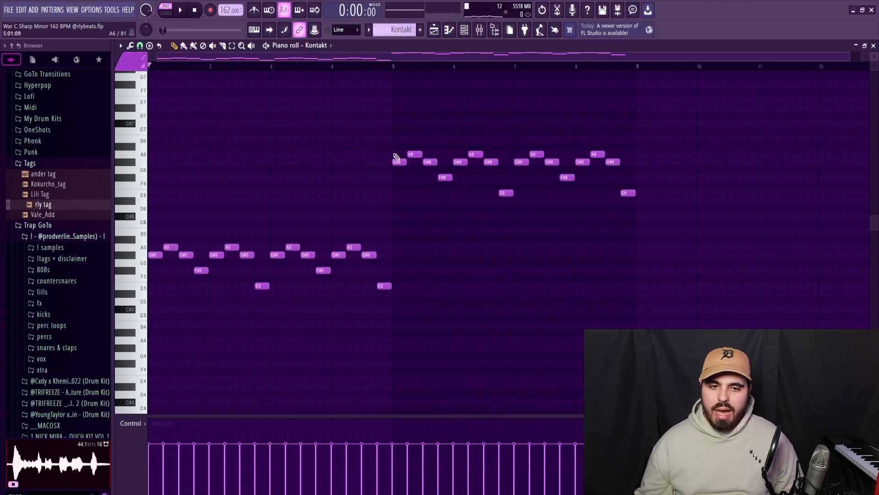
{"action": "left_click_drag", "start_coordinate": [393, 127], "coordinate": [647, 210]}
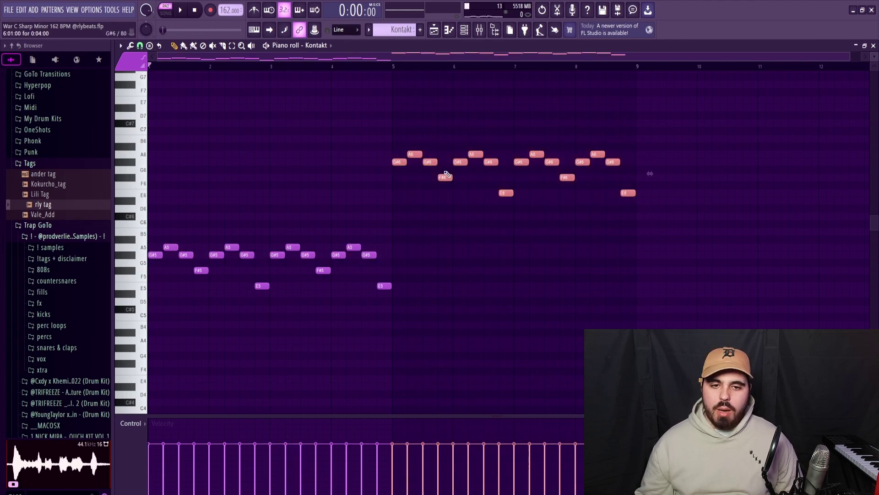
{"action": "key", "text": "space"}
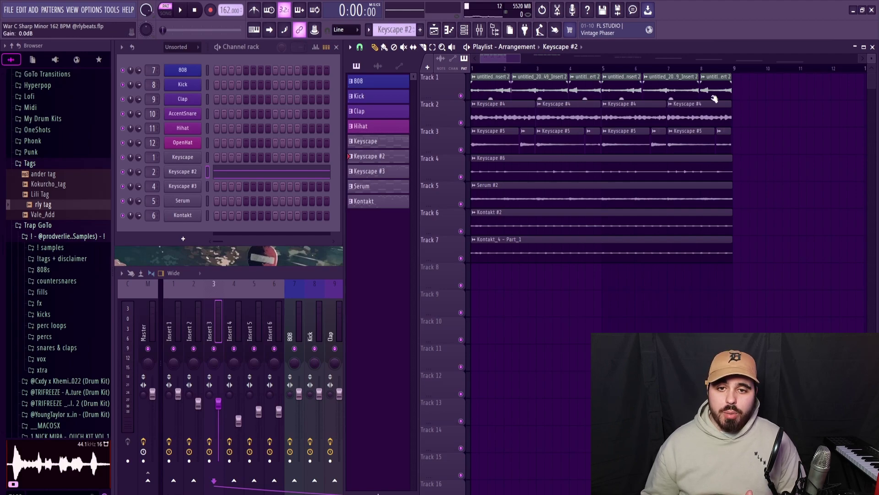
Step: Select all Keyscape #2 notes, save the project, and play the Track 2–3 keys clips
{"action": "key", "text": "F7"}
{"action": "left_click_drag", "start_coordinate": [679, 104], "coordinate": [169, 344]}
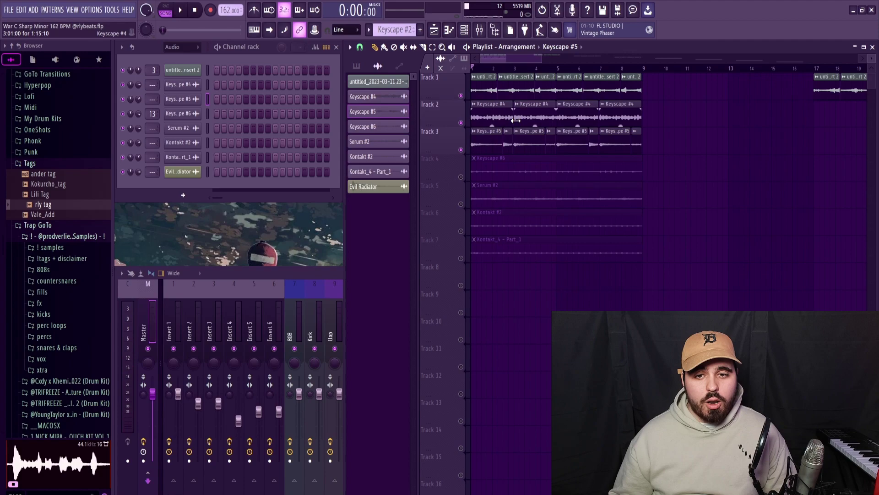
{"action": "key", "text": "ctrl+s"}
{"action": "left_click_drag", "start_coordinate": [665, 137], "coordinate": [522, 117]}
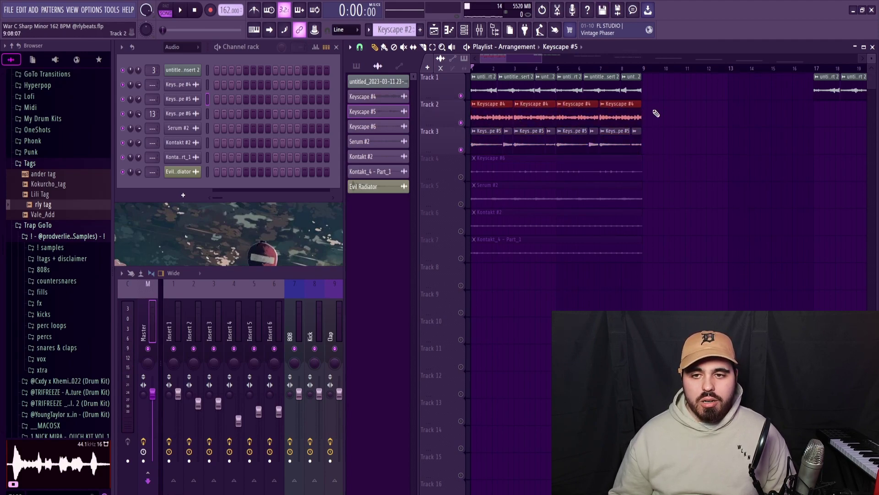
{"action": "key", "text": "space"}
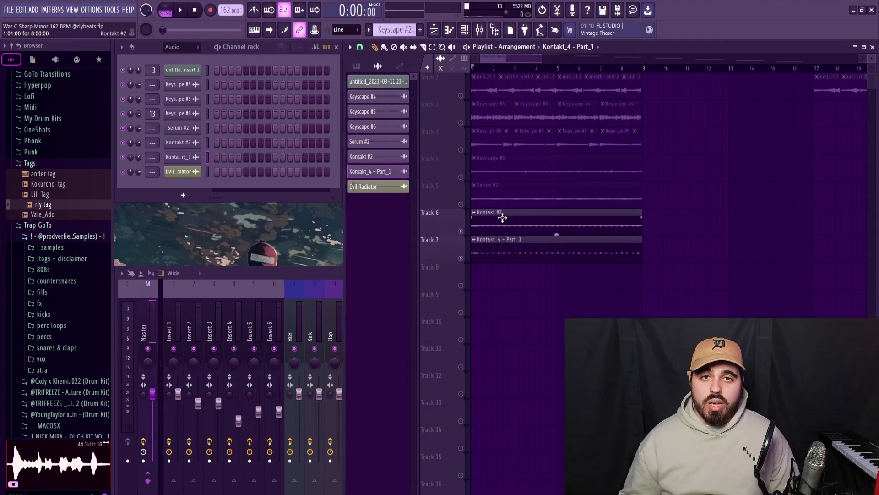
Step: Inspect the Kontakt_4 - Part_1 clip's channel settings, then close them
{"action": "double_click", "coordinate": [503, 218]}
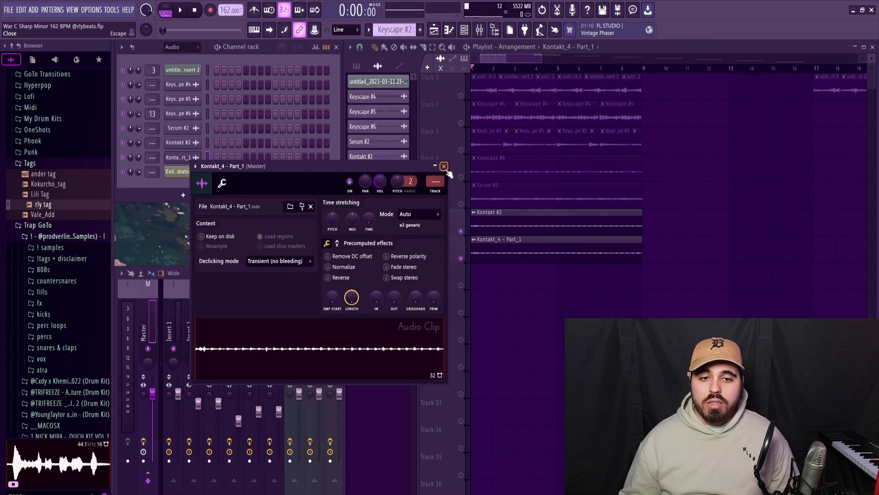
{"action": "left_click", "coordinate": [444, 166]}
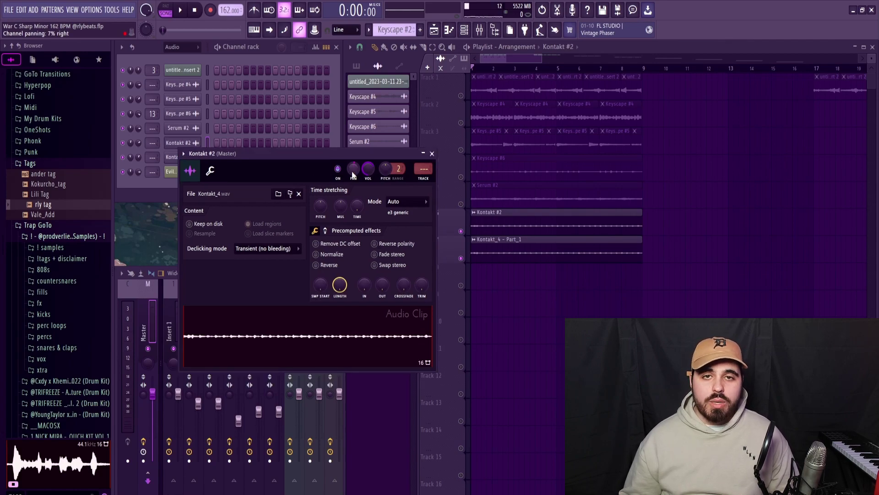